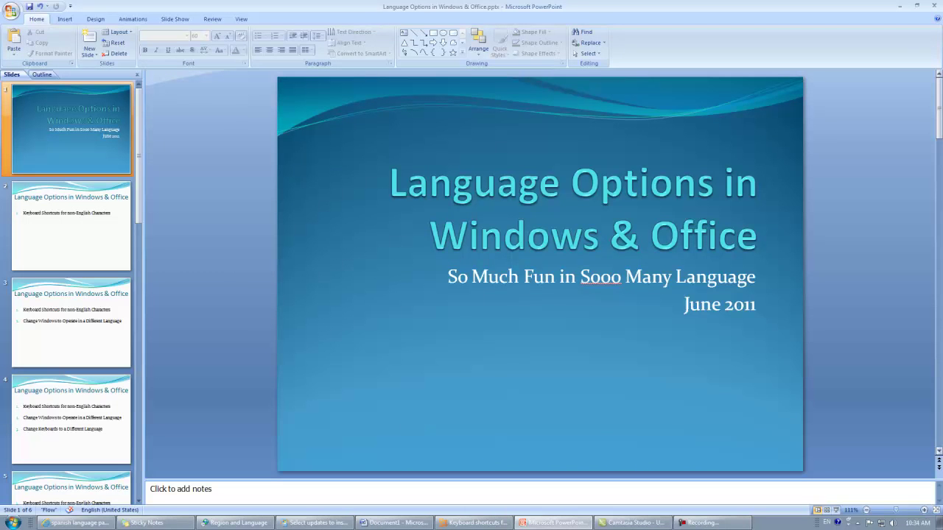
Close the PowerPoint presentation 'Language Options in Windows & Office'
left_click(935, 6)
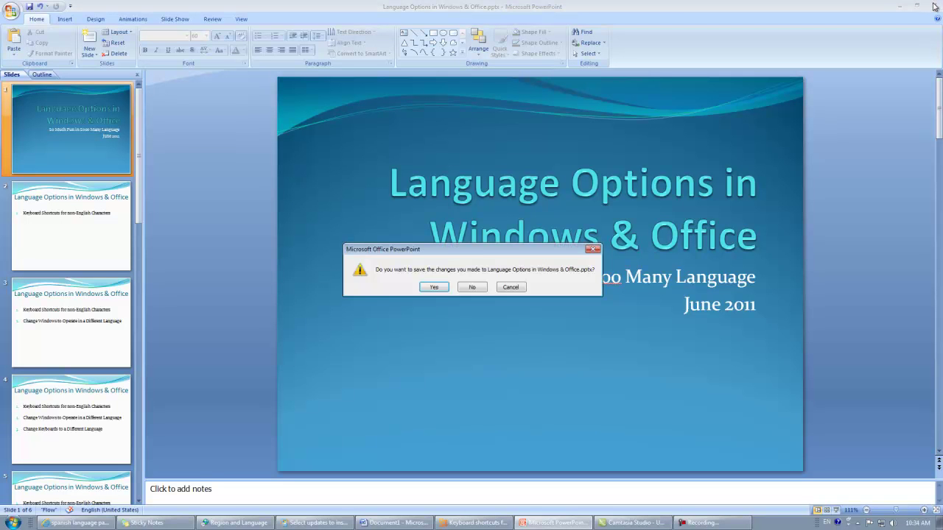
Save the presentation changes, then launch Microsoft Word for a new document
left_click(434, 287)
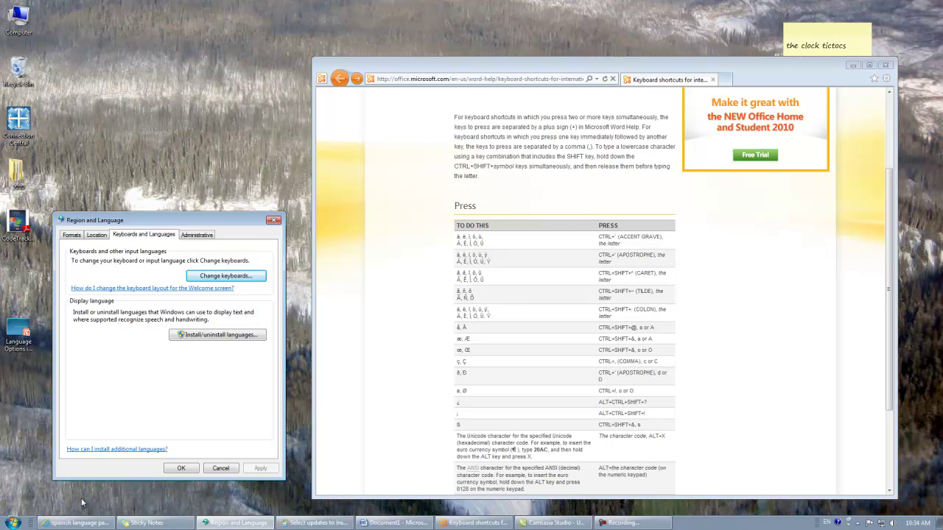
left_click(13, 523)
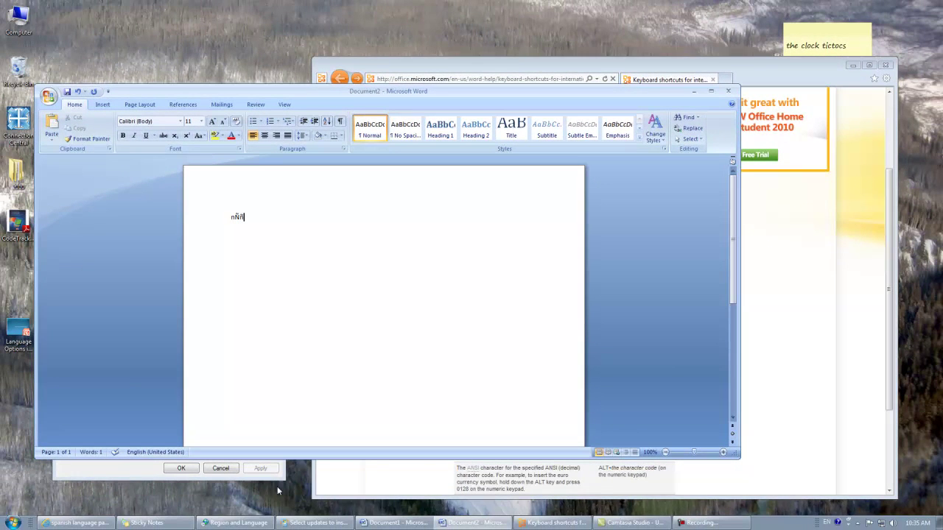
Find the tilde (~) row in the international characters shortcut table, then minimize Internet Explorer
left_click(508, 70)
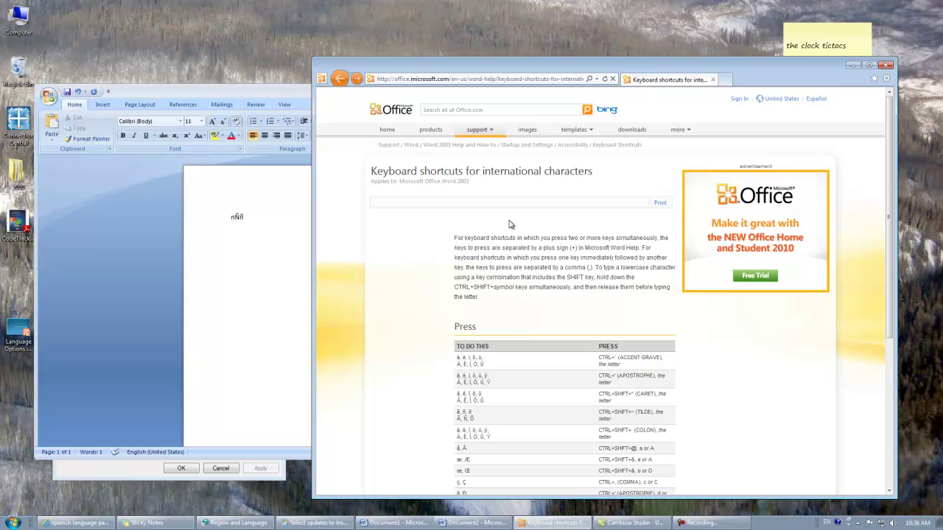
scroll(512, 225, "down", 3)
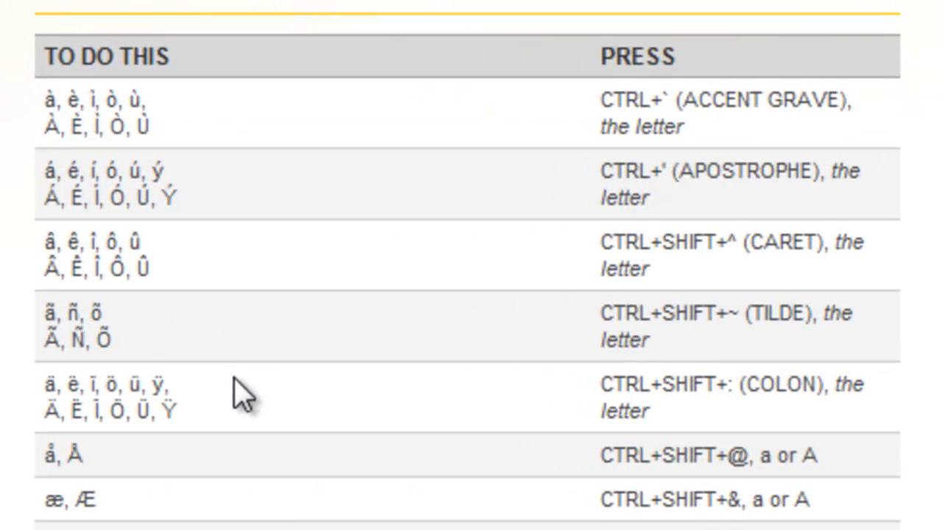
left_click_drag(507, 248, 453, 235)
left_click_drag(25, 340, 37, 316)
left_click(361, 372)
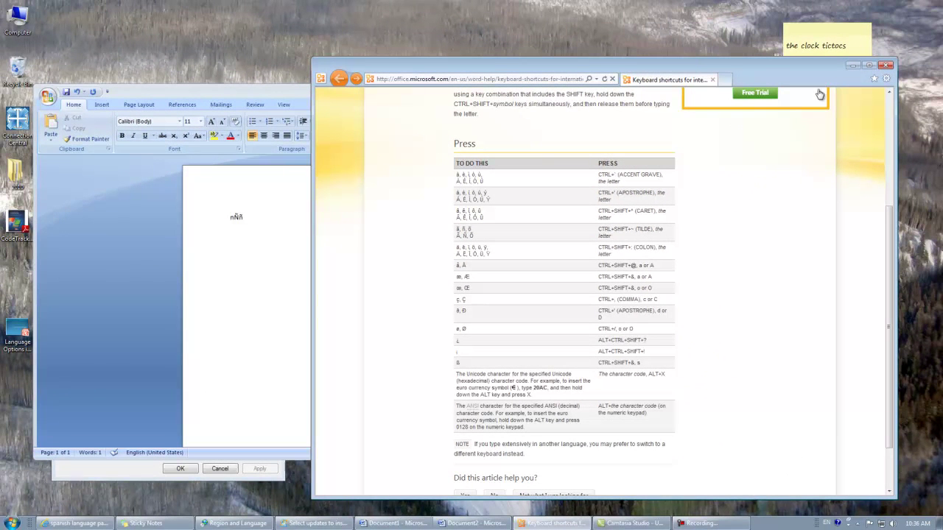
left_click(852, 67)
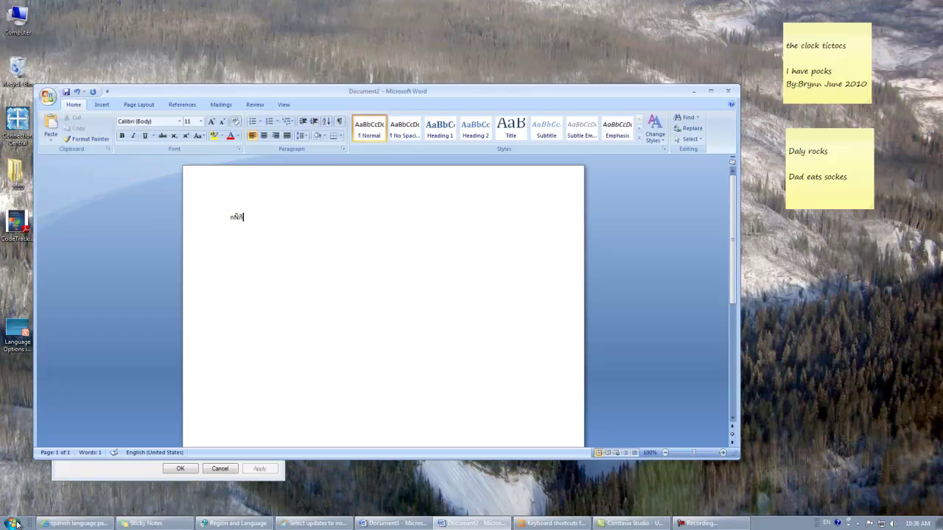
Review the Spanish Language Pack in Windows Update's optional updates, then cancel back to the main page
left_click(313, 523)
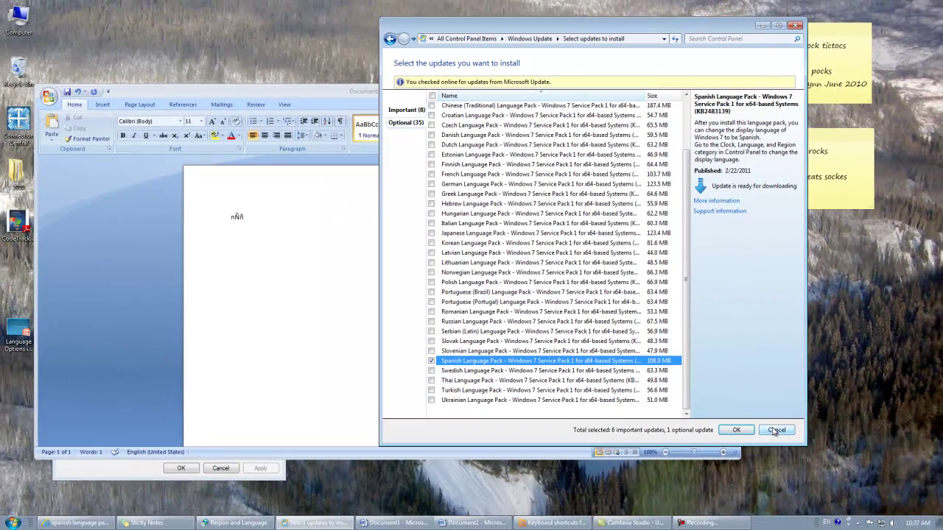
left_click(777, 431)
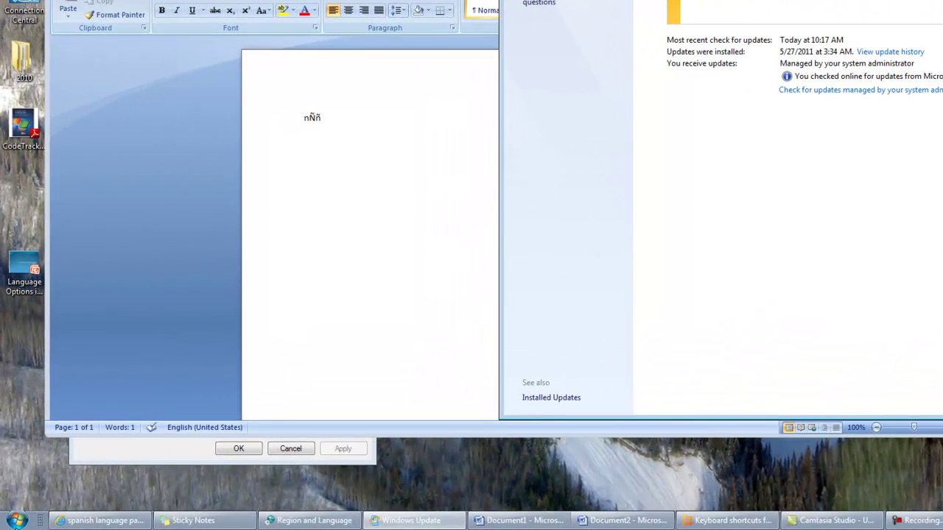
Open Region and Language from the Control Panel and go to its keyboard settings
key("super")
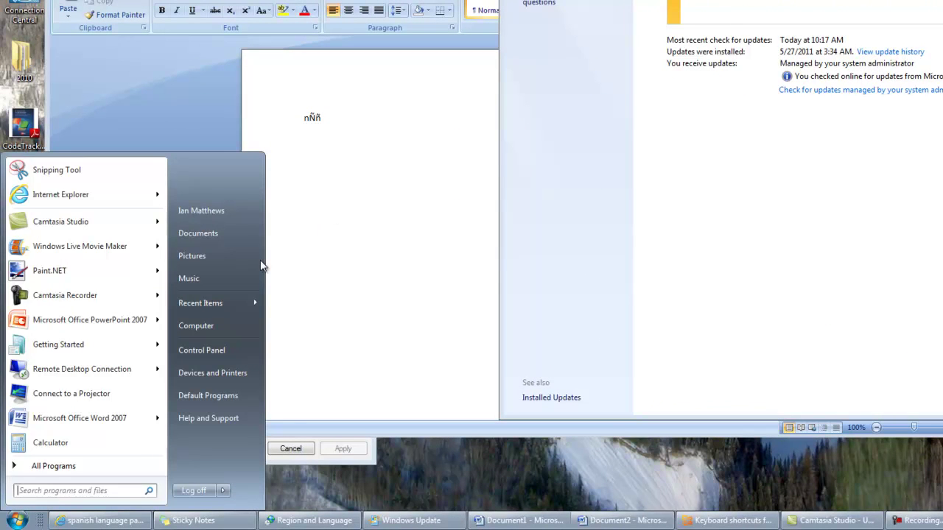
left_click(193, 351)
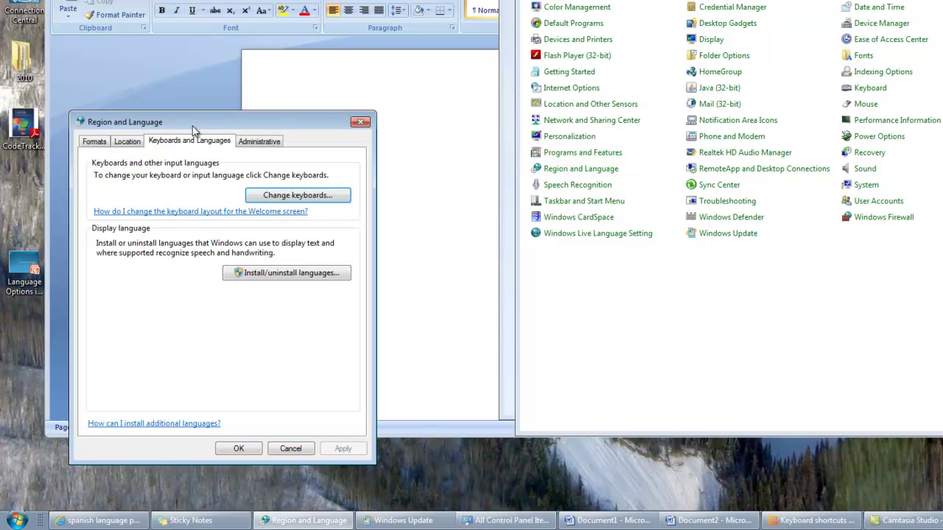
left_click_drag(192, 124, 195, 114)
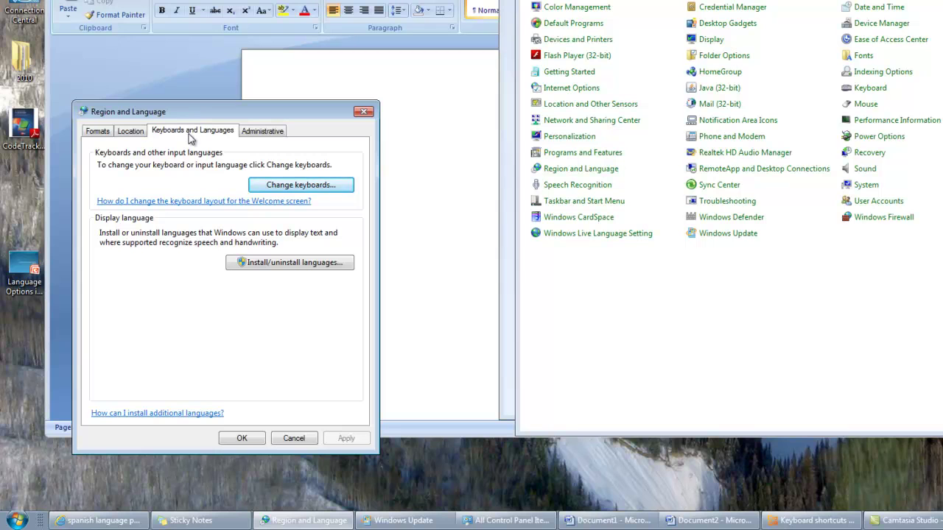
left_click(284, 187)
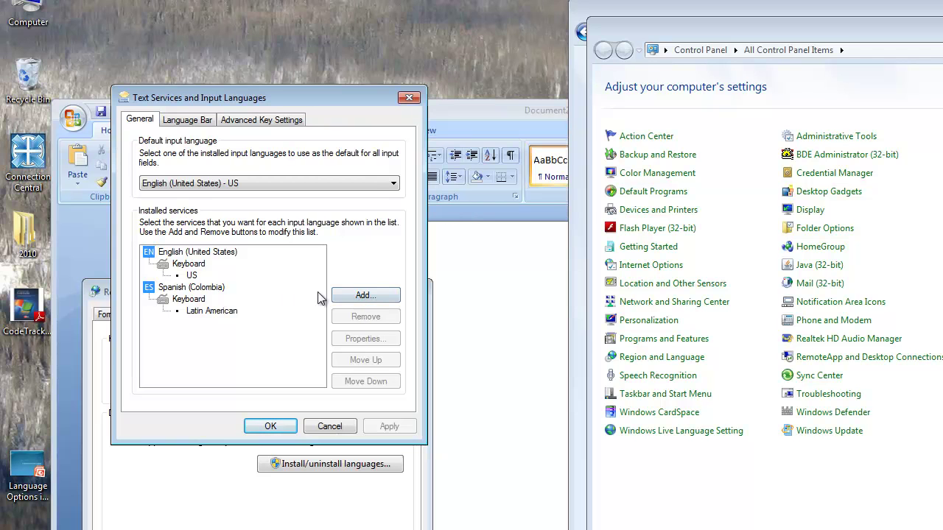
Add a Russian (Russia) keyboard, remove it again, and preview the Latin American layout
left_click(339, 295)
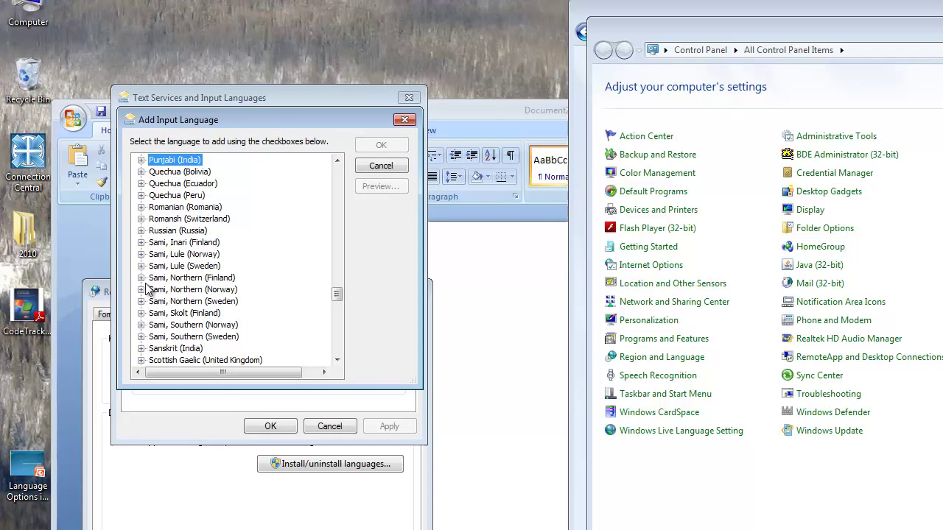
left_click(141, 230)
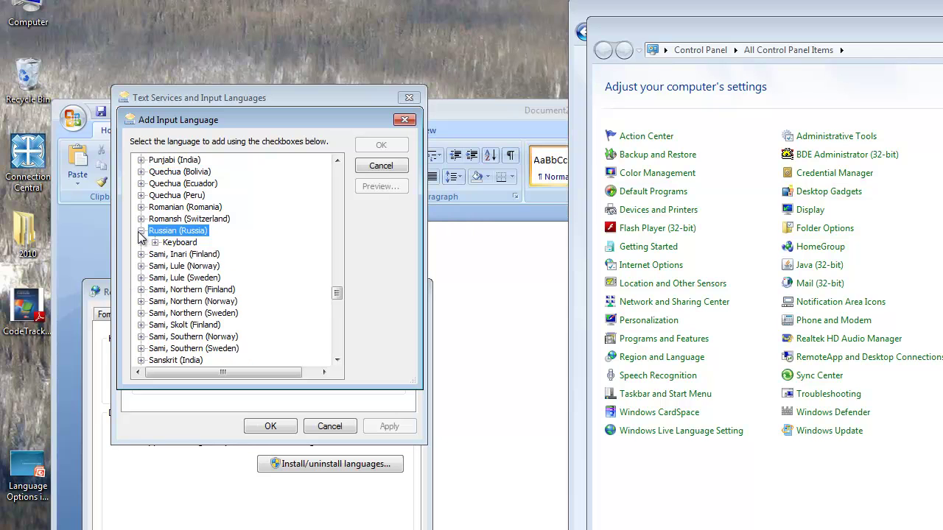
left_click(156, 242)
left_click(182, 254)
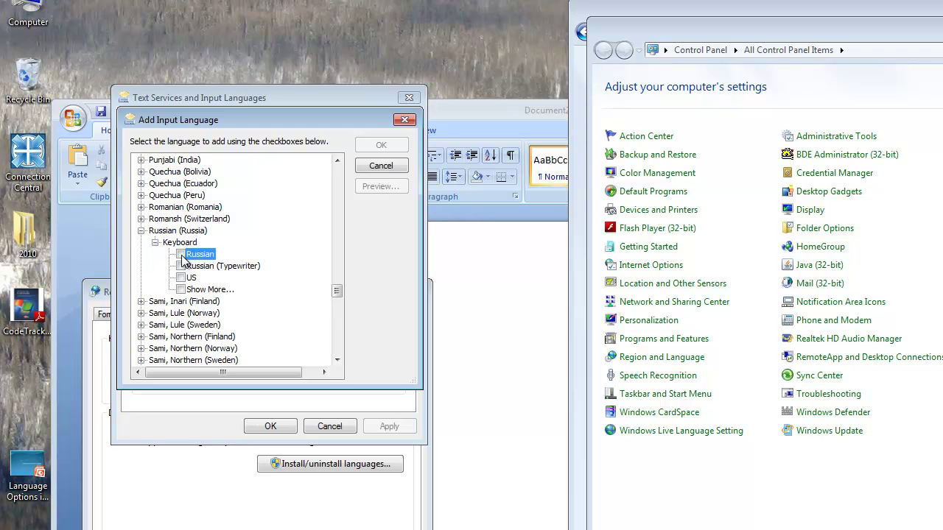
left_click(375, 144)
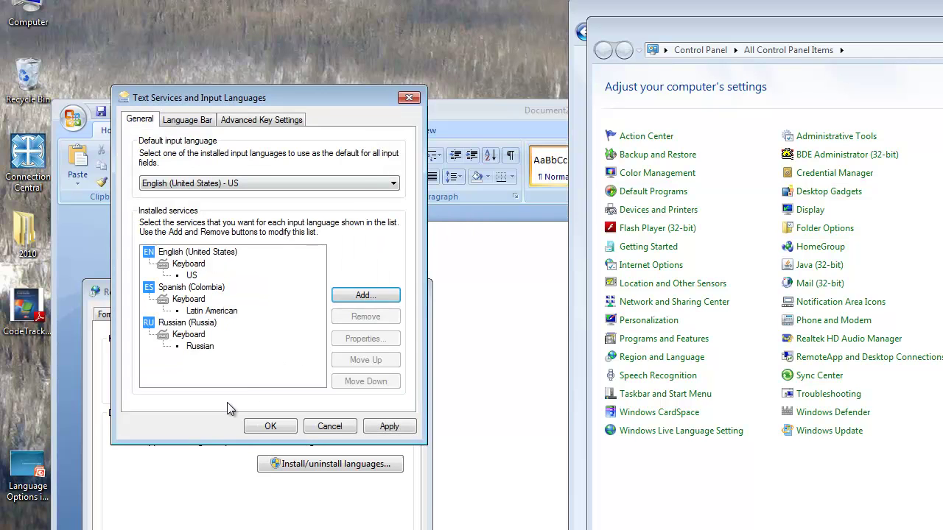
left_click(202, 347)
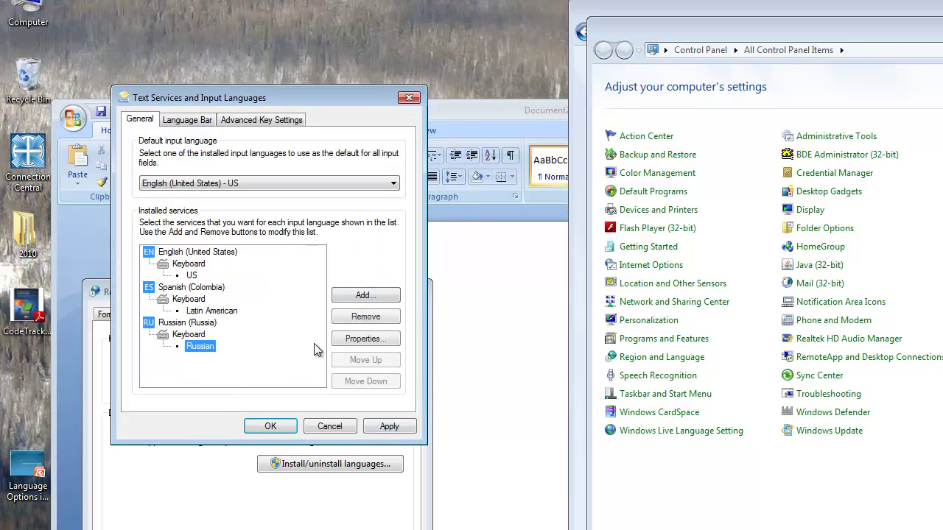
left_click(368, 318)
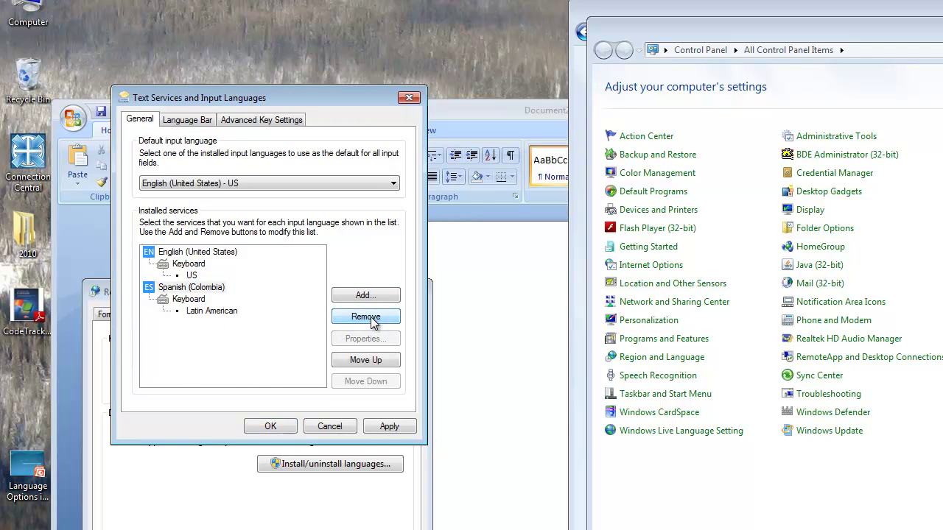
left_click(212, 313)
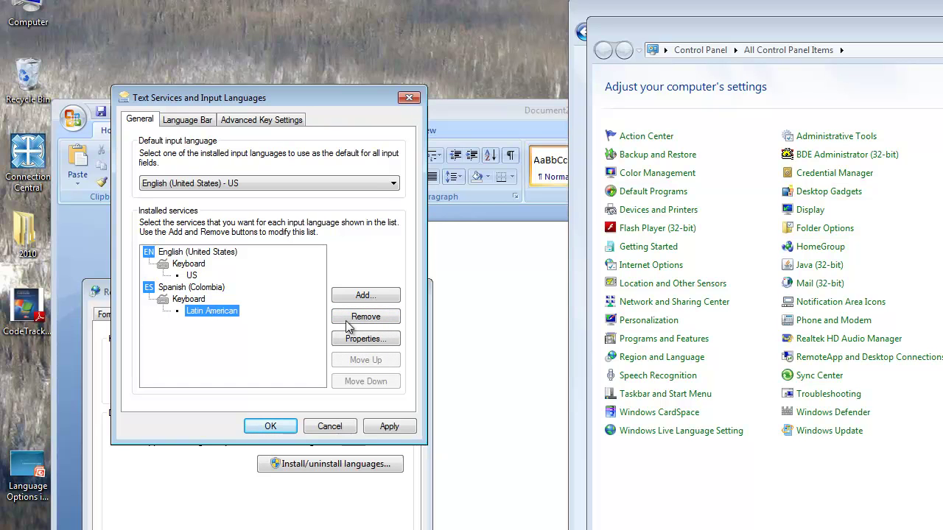
left_click(365, 339)
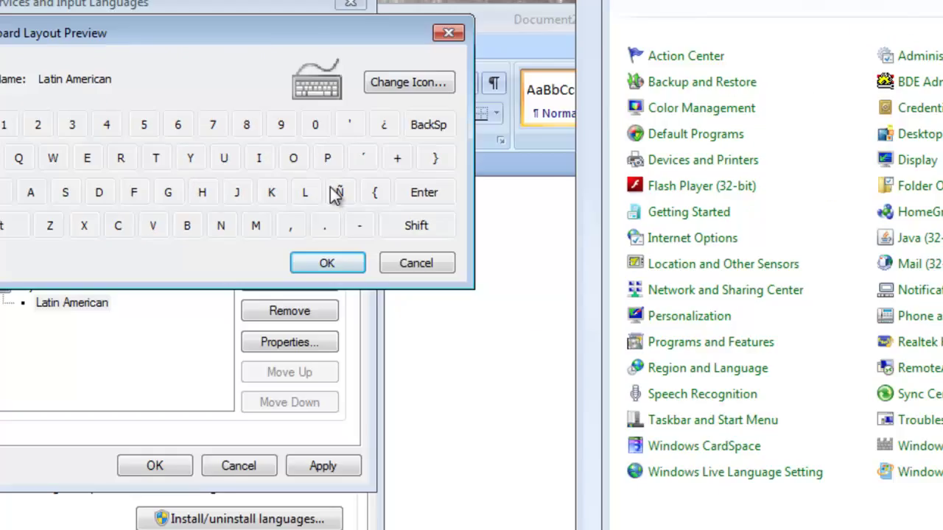
Close the Latin American layout preview and apply the input language settings with OK
left_click(416, 263)
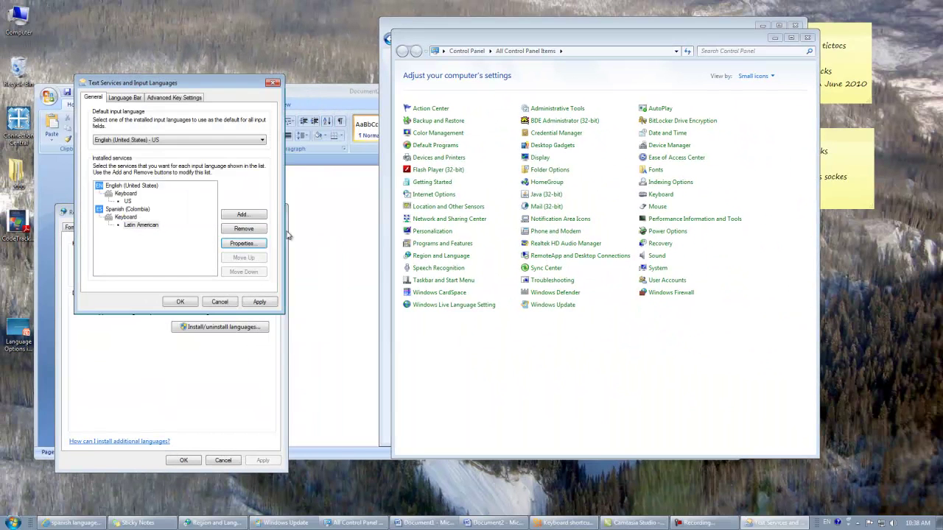
left_click(183, 303)
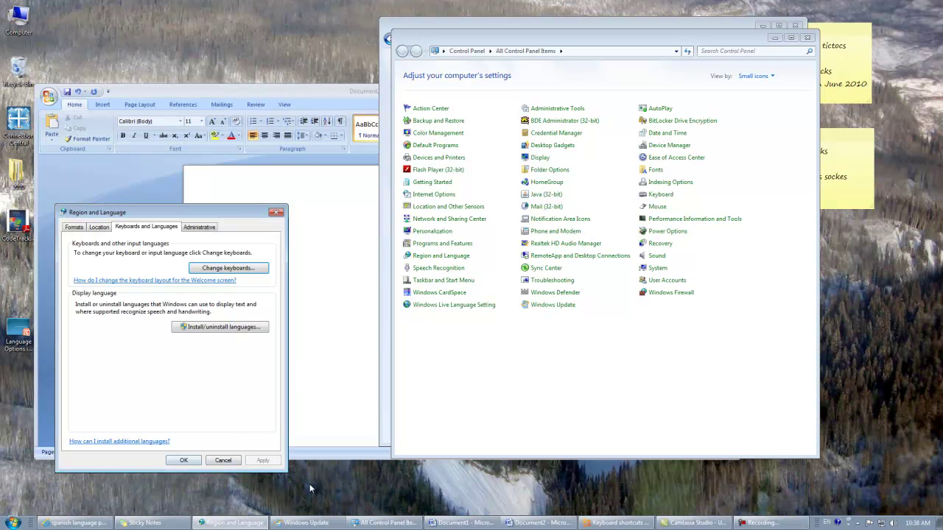
Switch to the Spanish (Colombia) keyboard, type text full of ñ and Ñ, then revert to English (United States)
left_click(184, 461)
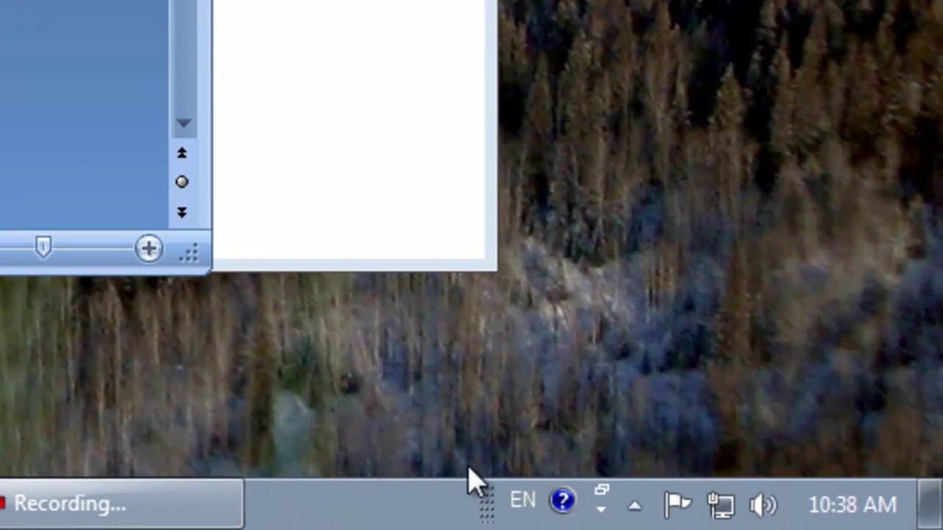
left_click(532, 506)
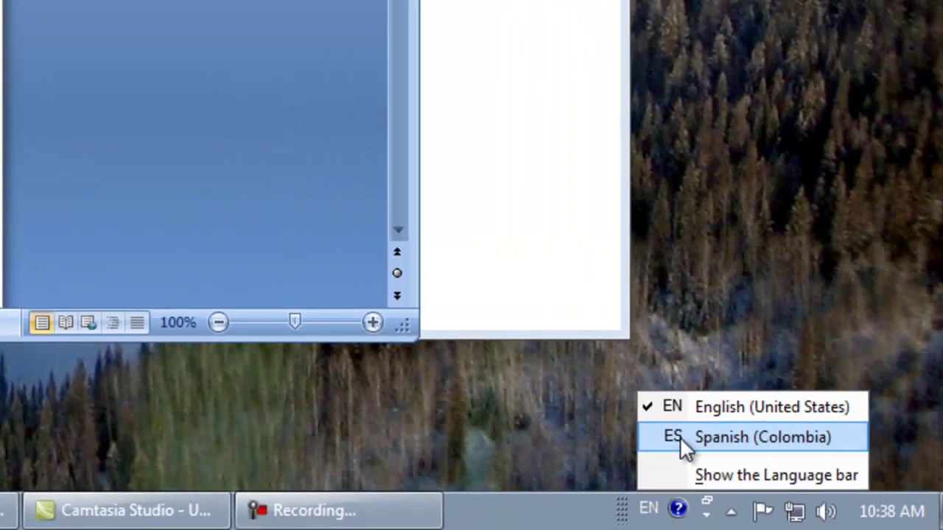
left_click(680, 437)
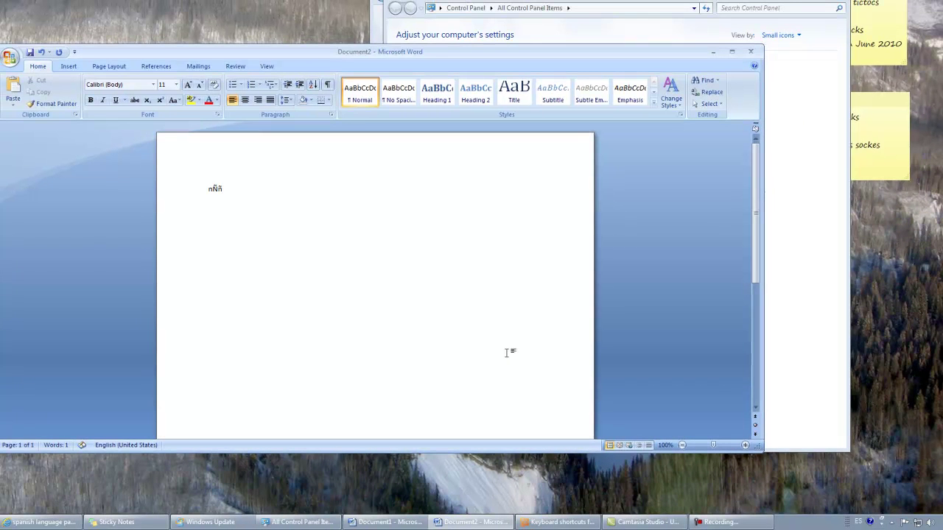
type("eñgmdñflgsdñflgdñfgk(")
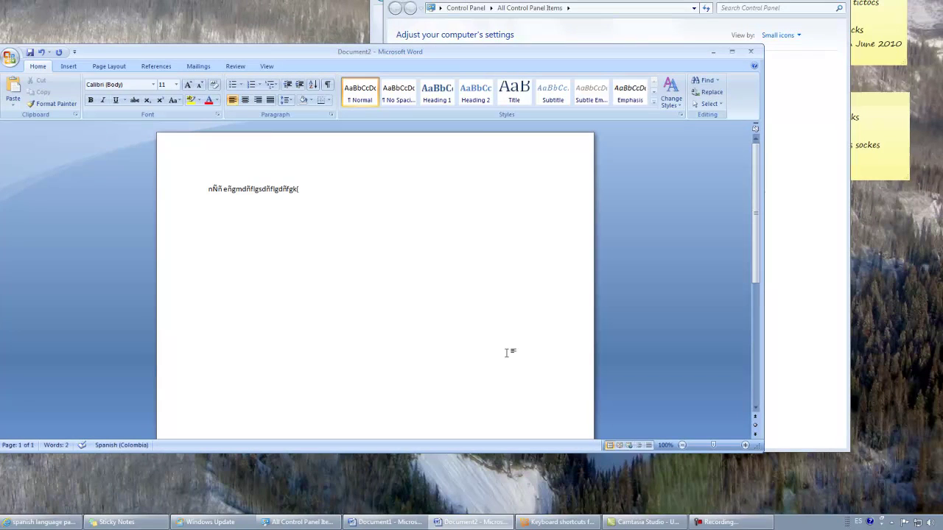
type(" (ñÑ")
left_click(859, 523)
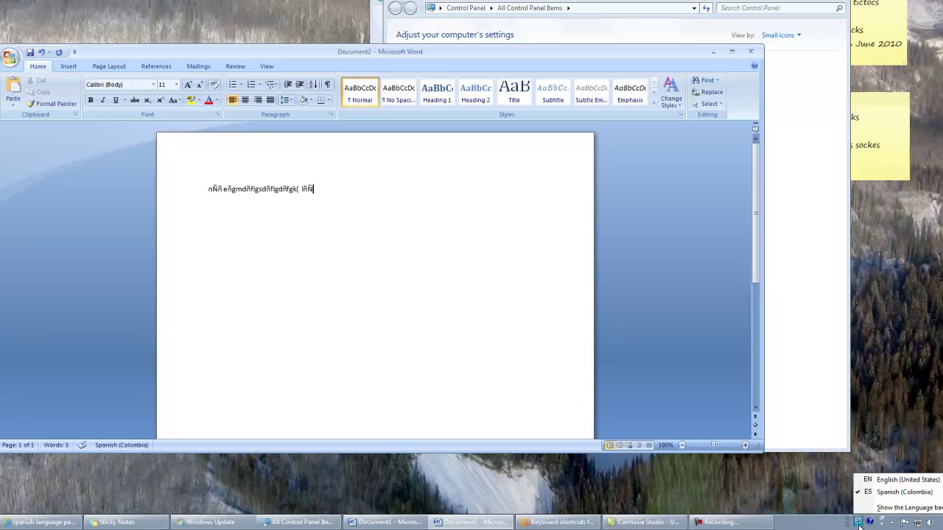
left_click(904, 480)
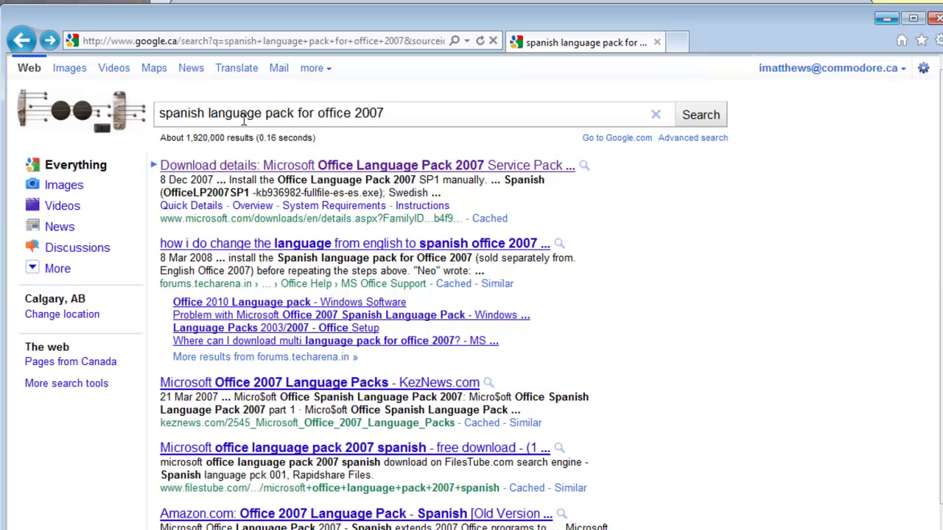
Go forward to the Office Language Pack 2007 SP1 download page and scroll through its language files
left_click(49, 41)
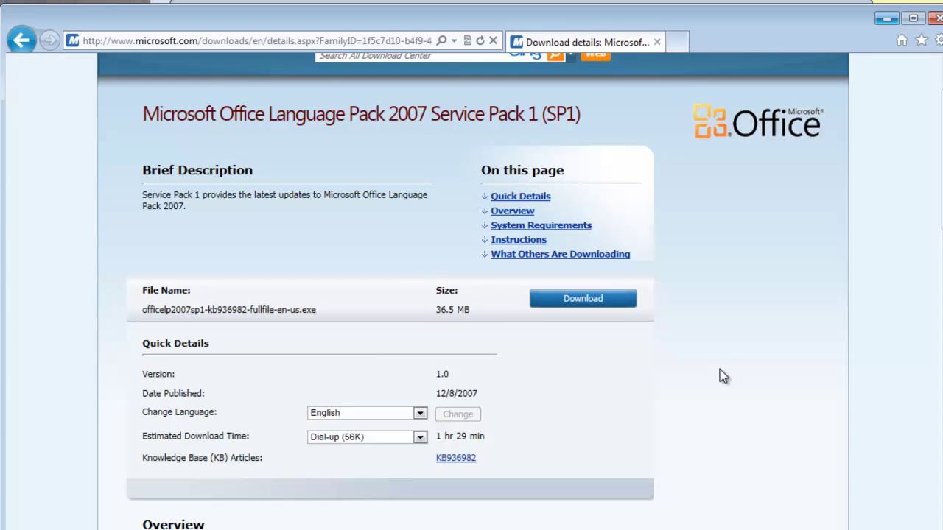
scroll(722, 374, "down", 10)
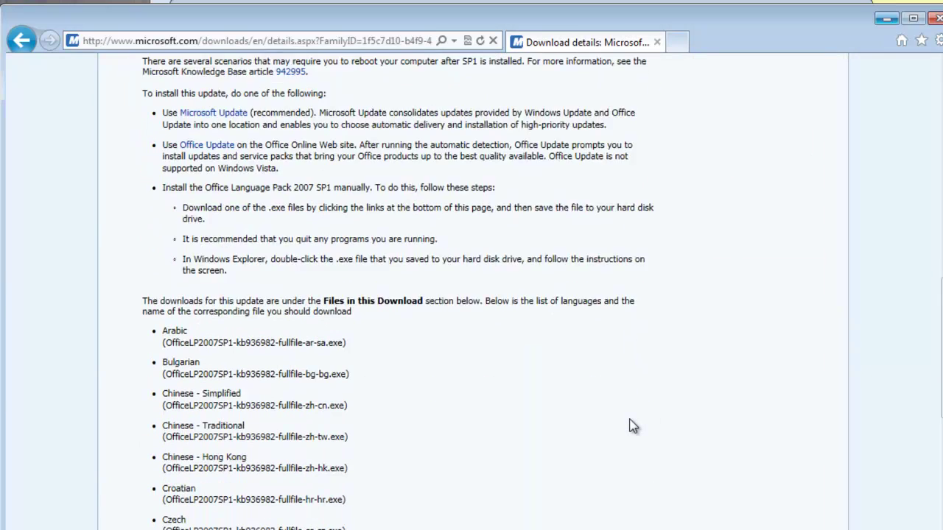
scroll(632, 426, "down", 3)
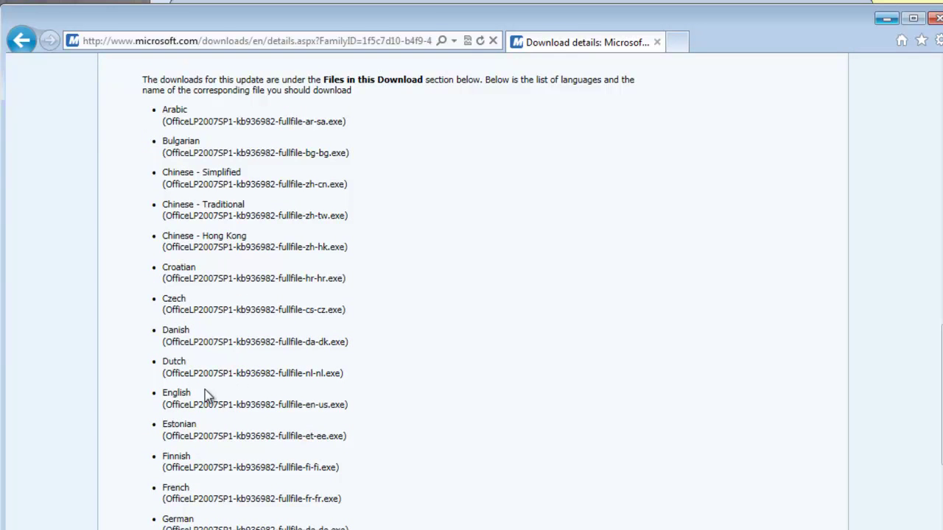
scroll(230, 399, "up", 5)
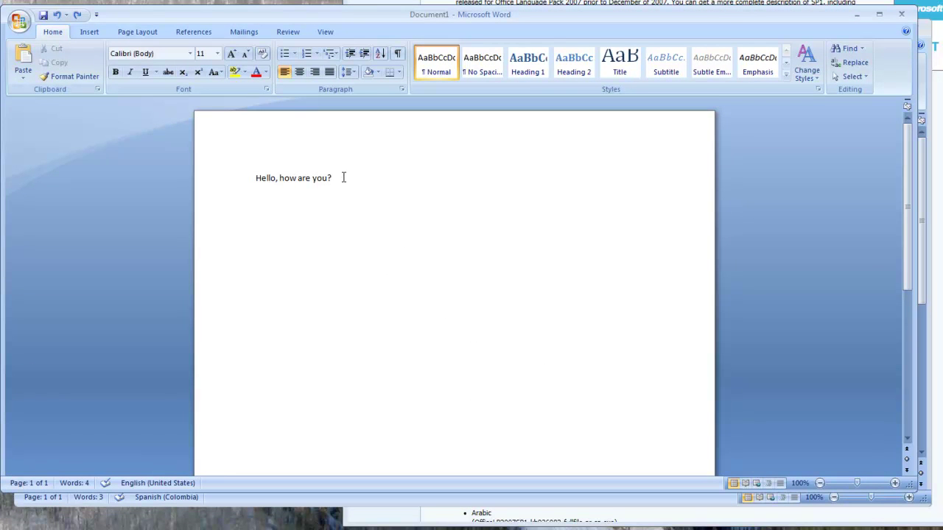
Translate 'Hello, how are you?' from English to Spanish and insert '¿Hola cómo estás?' in its place
left_click_drag(343, 177, 253, 184)
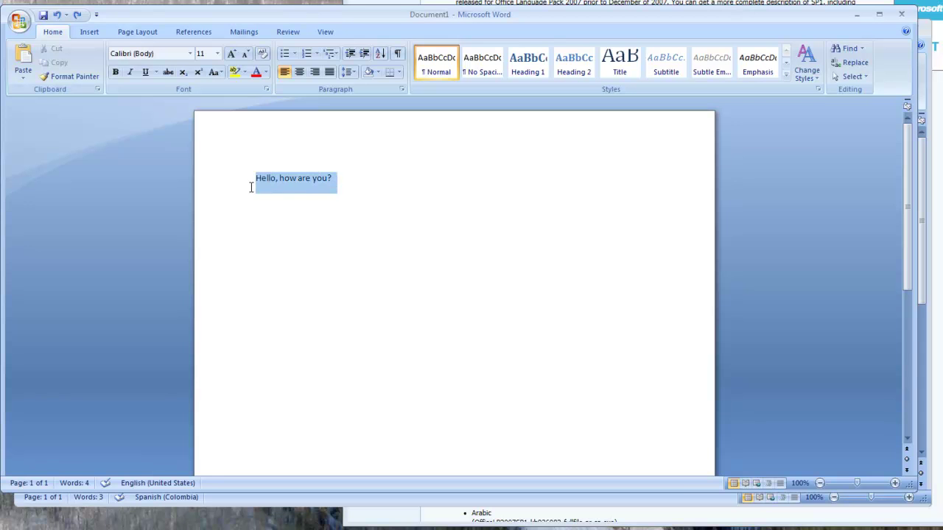
right_click(303, 179)
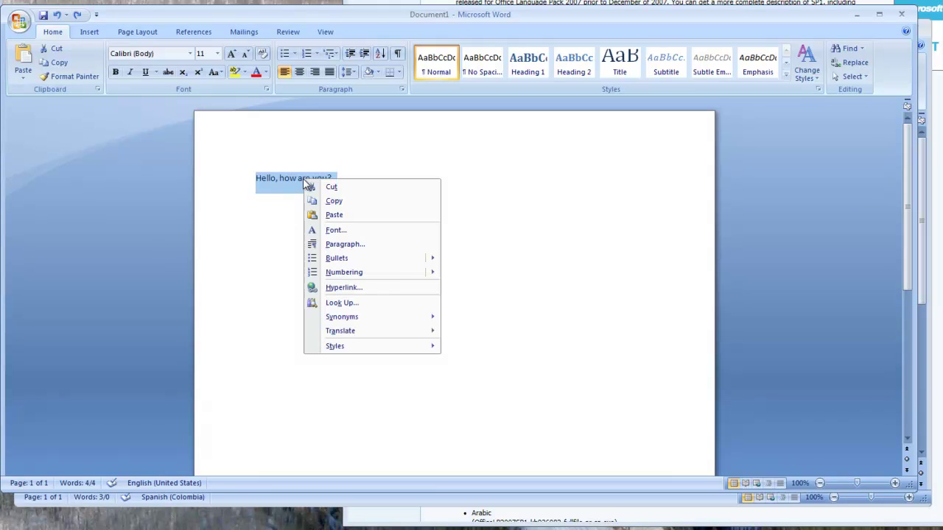
mouse_move(361, 335)
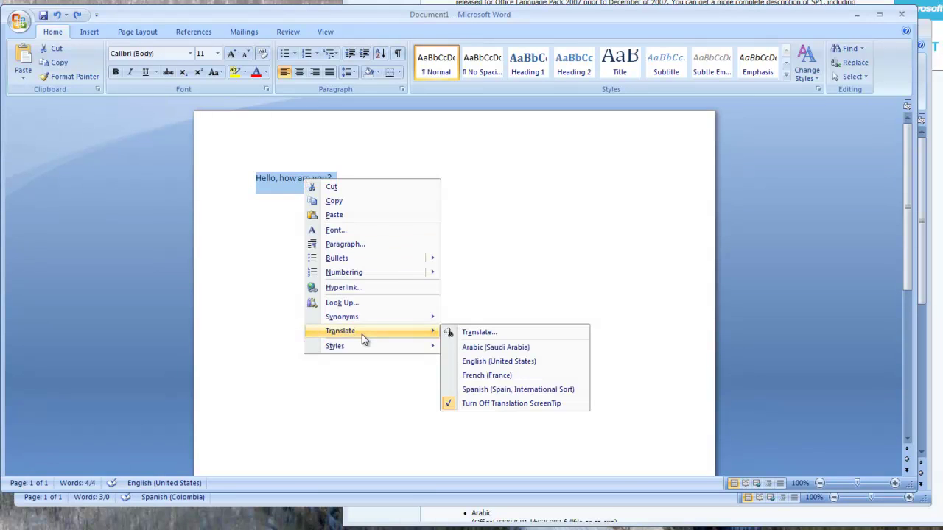
left_click(467, 333)
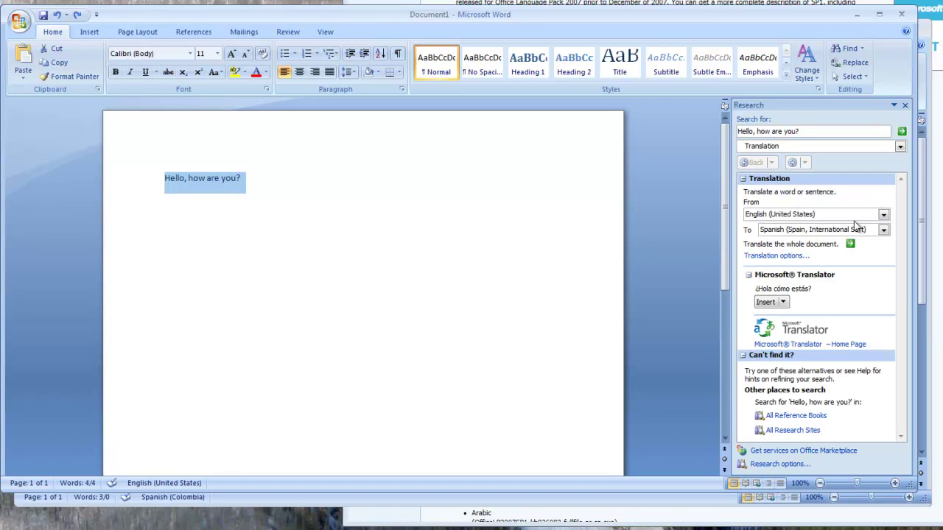
left_click(883, 214)
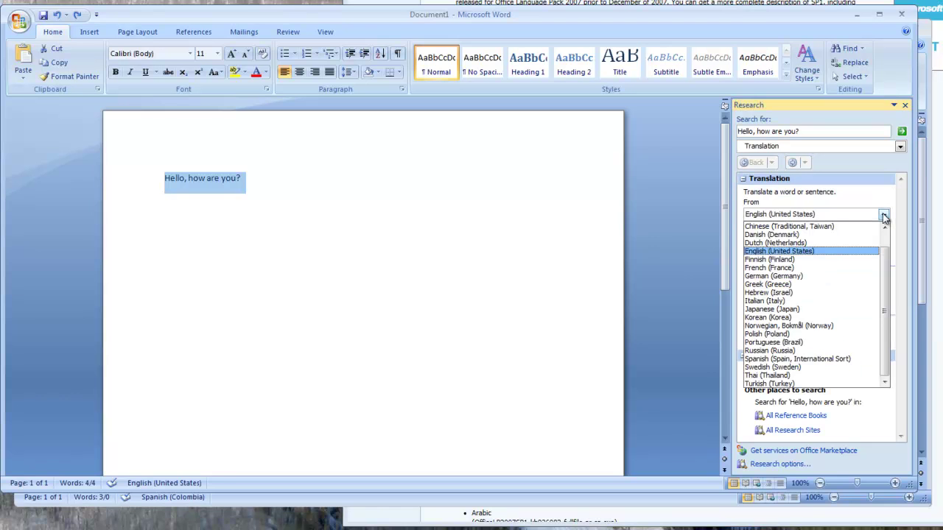
left_click(884, 215)
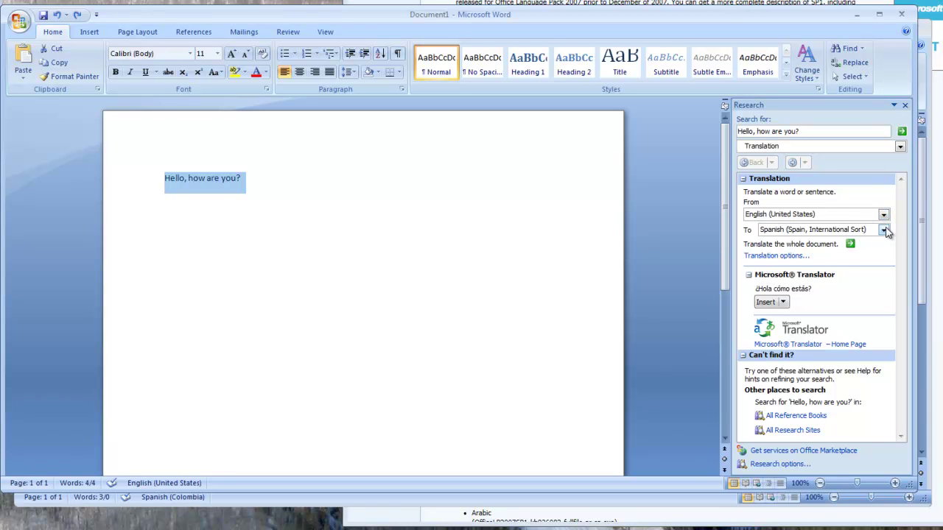
left_click(884, 229)
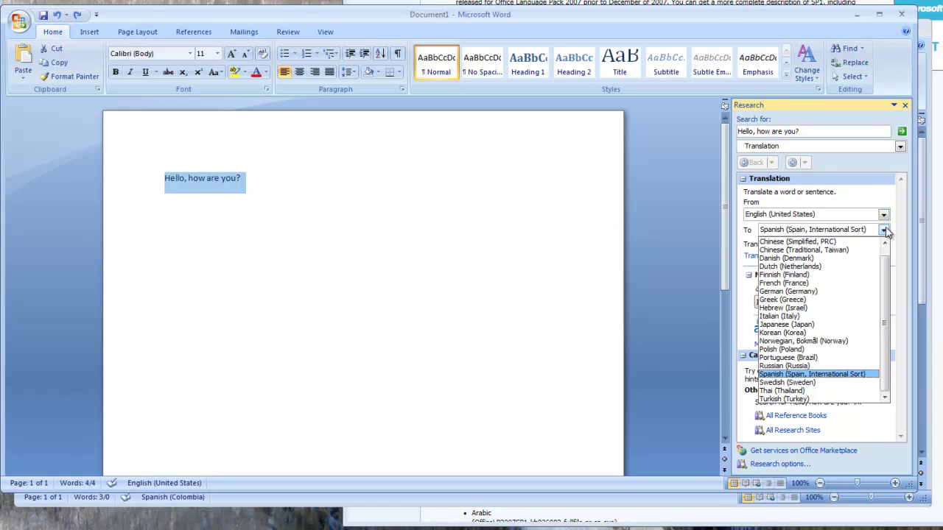
left_click(840, 366)
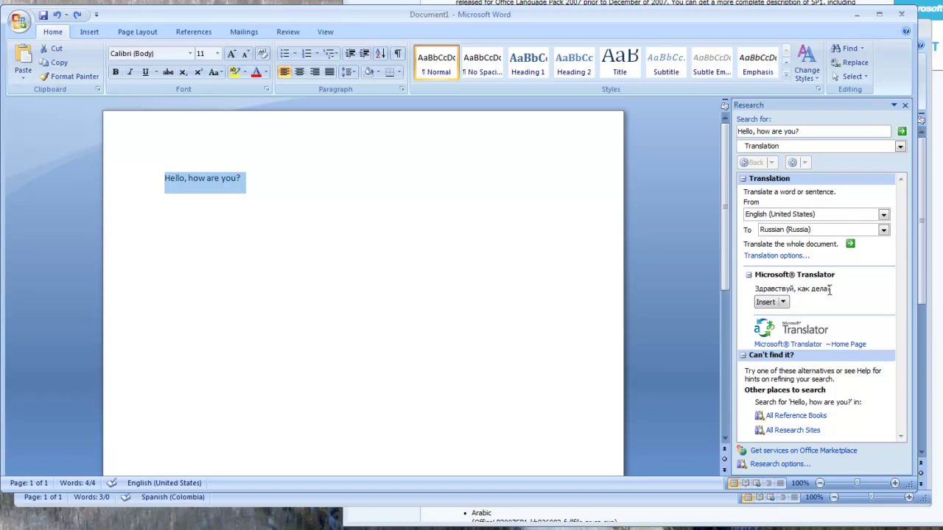
left_click(884, 231)
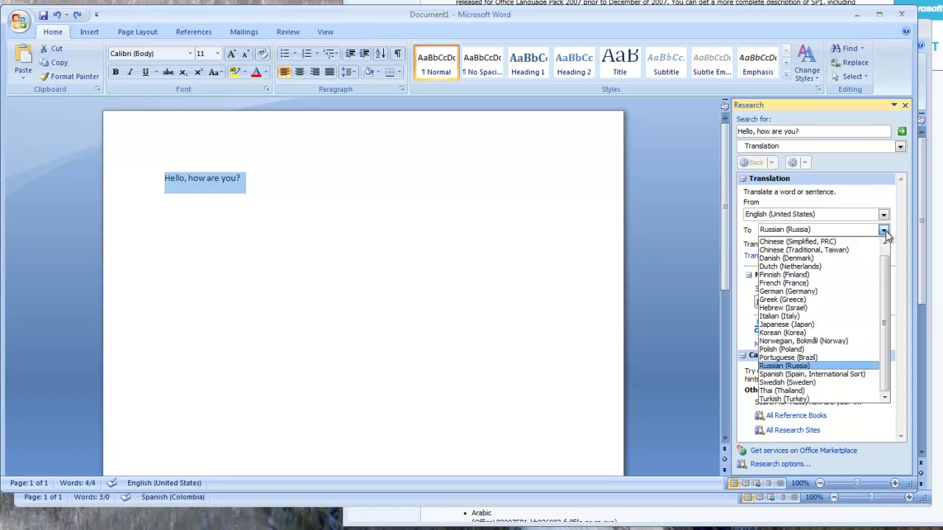
left_click(864, 375)
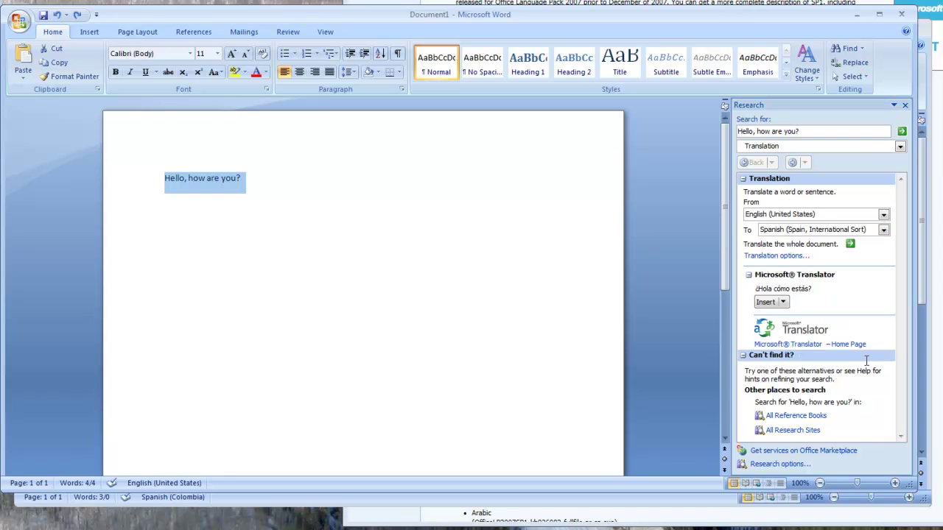
left_click(764, 303)
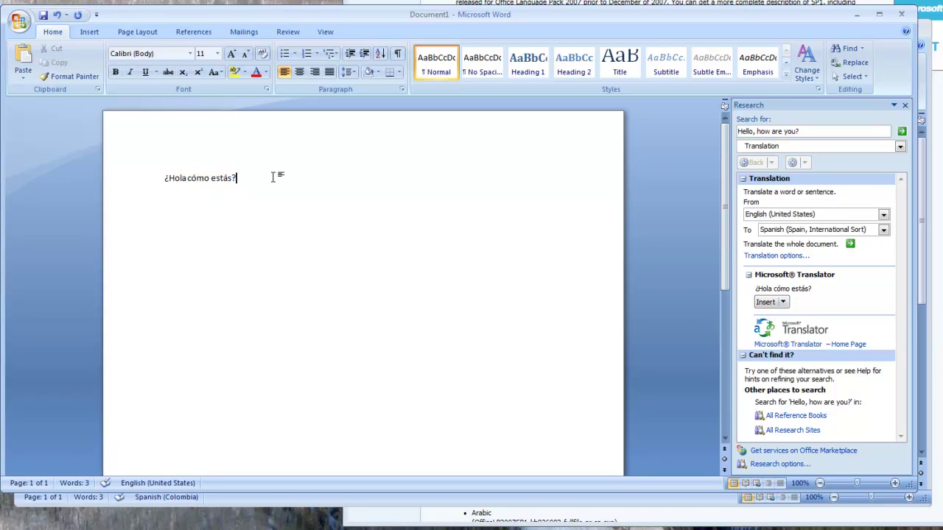